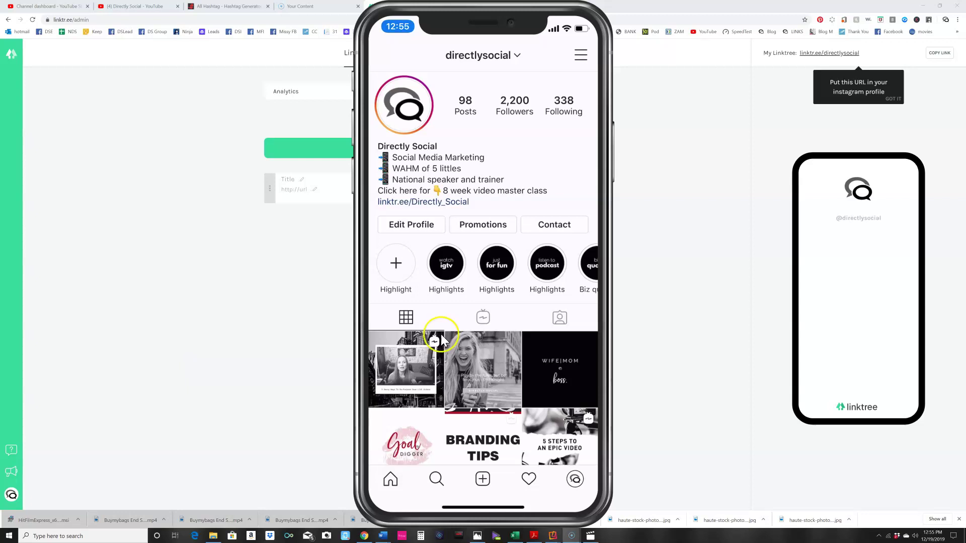
Step: Scroll the directlysocial Instagram profile to bring its linktr.ee/Directly_Social bio link into view
scroll(538, 270, down, 2)
scroll(538, 270, up, 3)
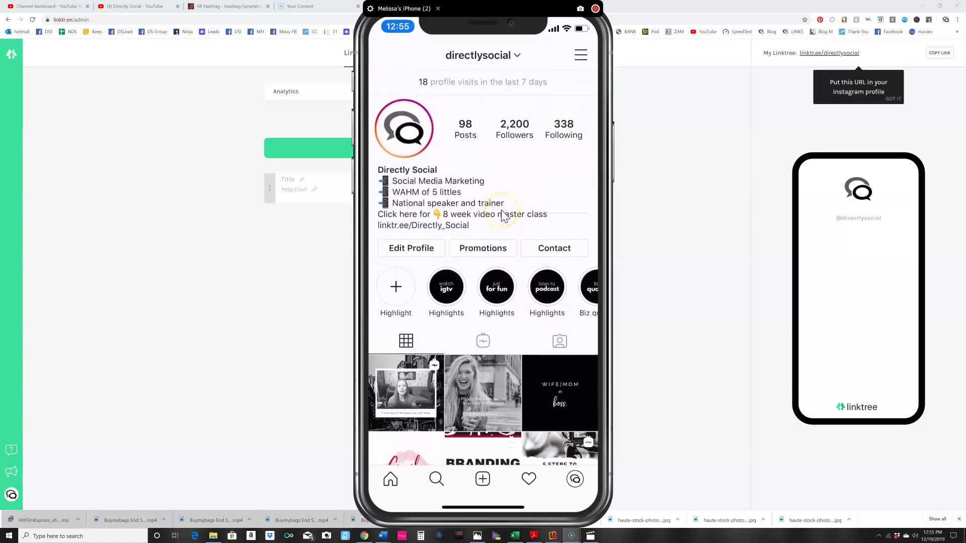
scroll(502, 214, down, 1)
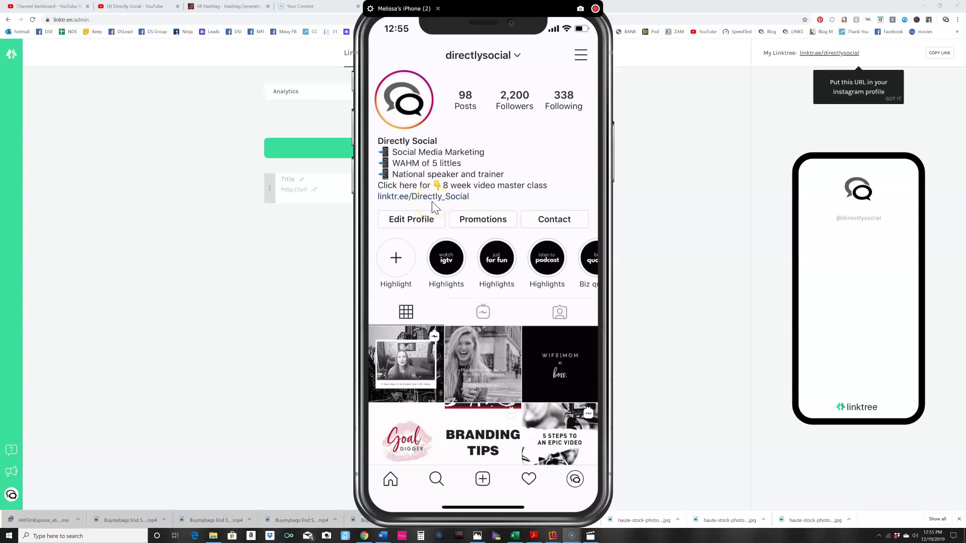
Step: Reopen the linktr.ee/Directly_Social bio link until its Blog, Training, YouTube, Pinterest and Facebook buttons load
click(433, 200)
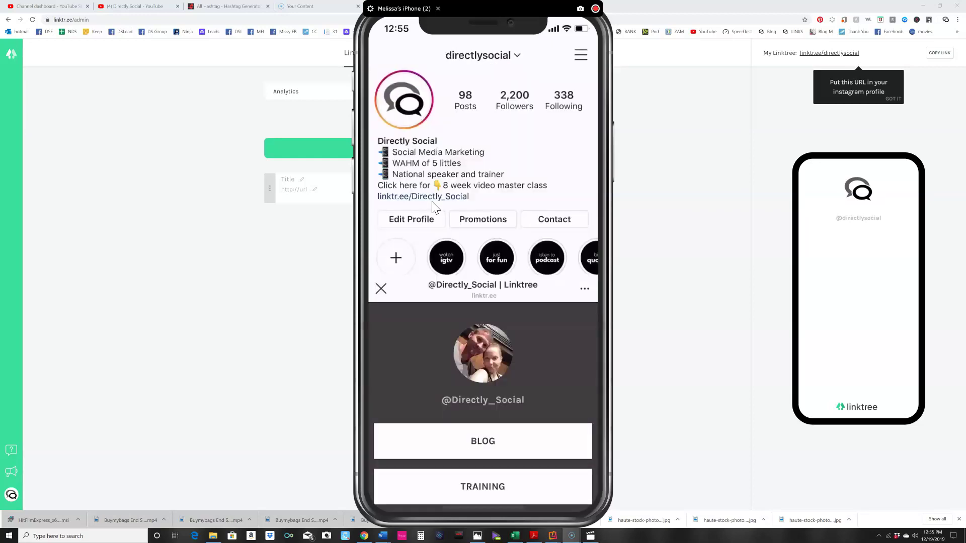
click(442, 216)
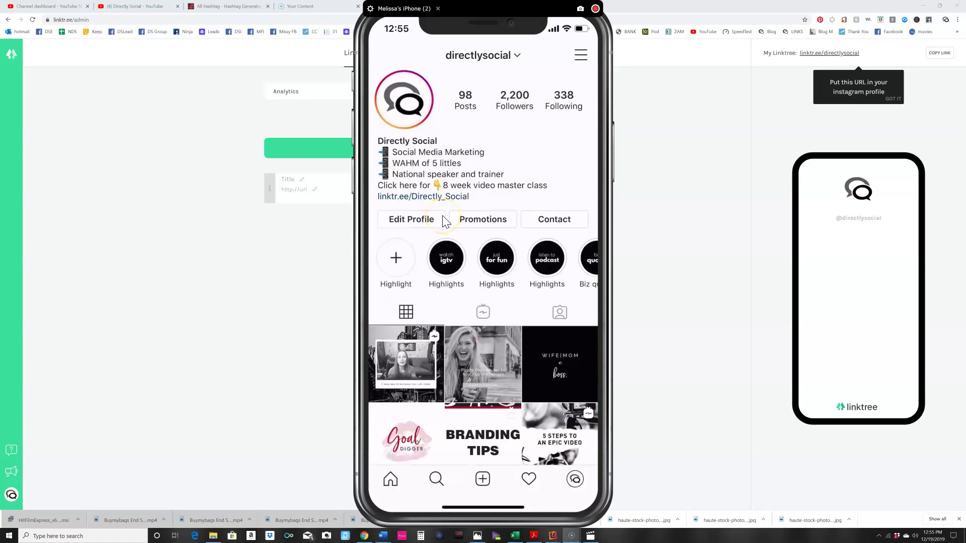
click(462, 265)
click(462, 265)
click(477, 212)
click(484, 205)
click(447, 200)
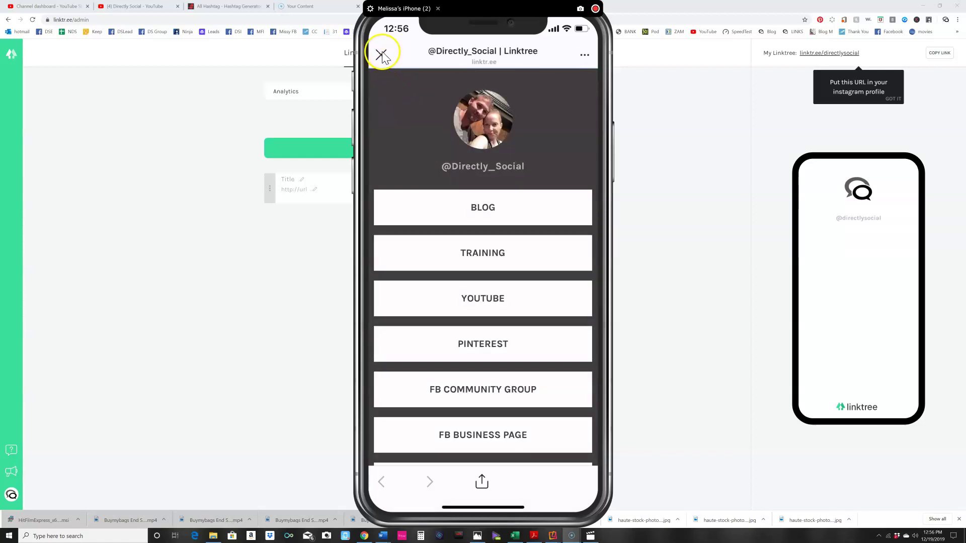
Step: Close the iPhone mirror, review the Appearance theme choices, and return to the Links list
click(438, 9)
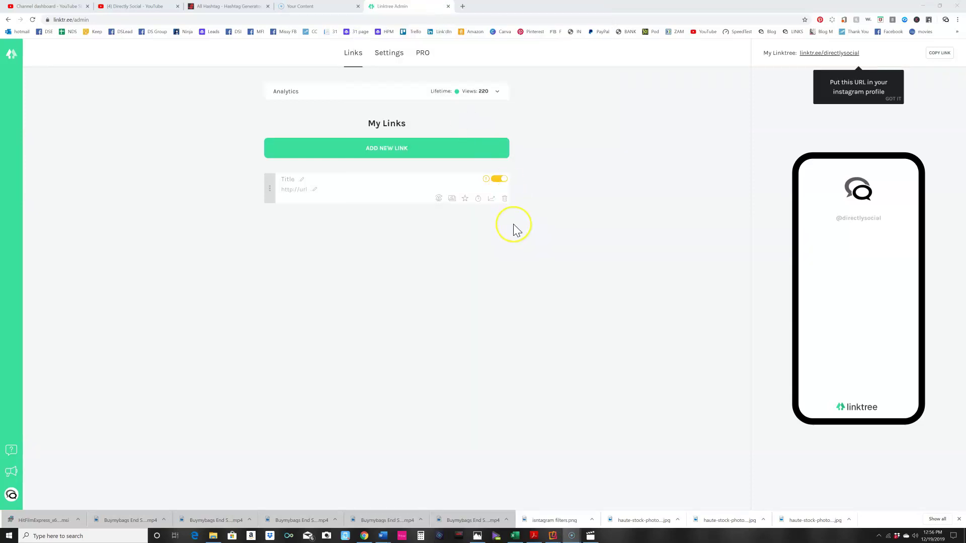
click(510, 285)
click(390, 60)
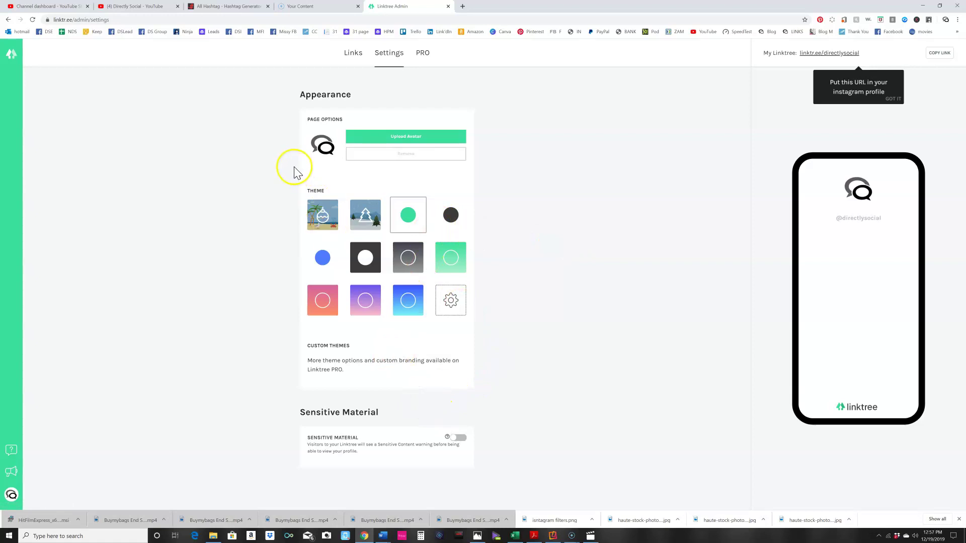
click(350, 63)
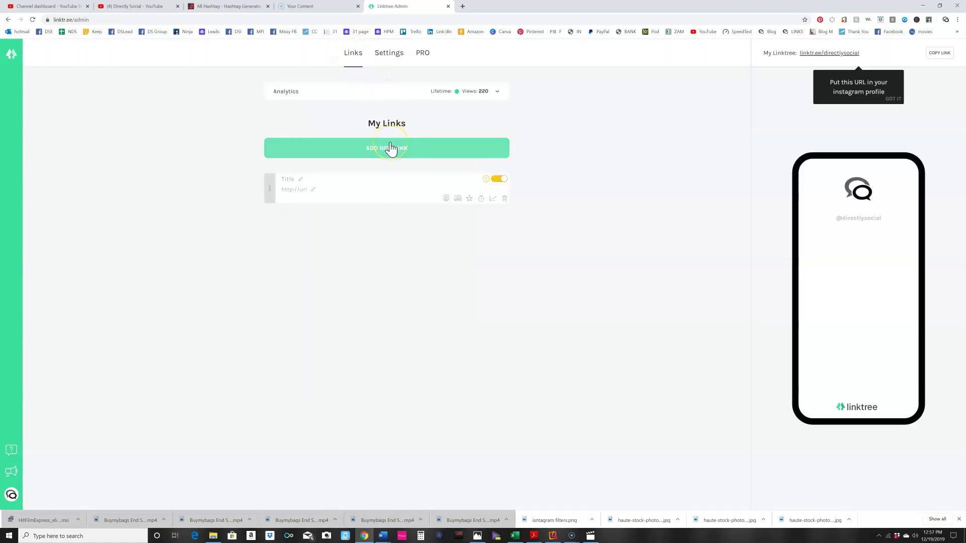
Step: Add a new link titled 'Newest Blog Post'
click(392, 150)
click(392, 150)
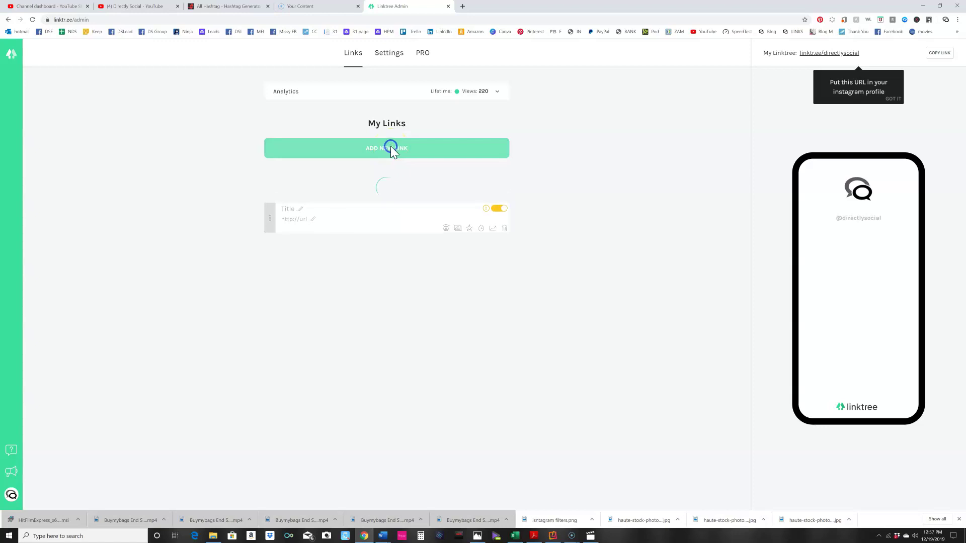
click(293, 180)
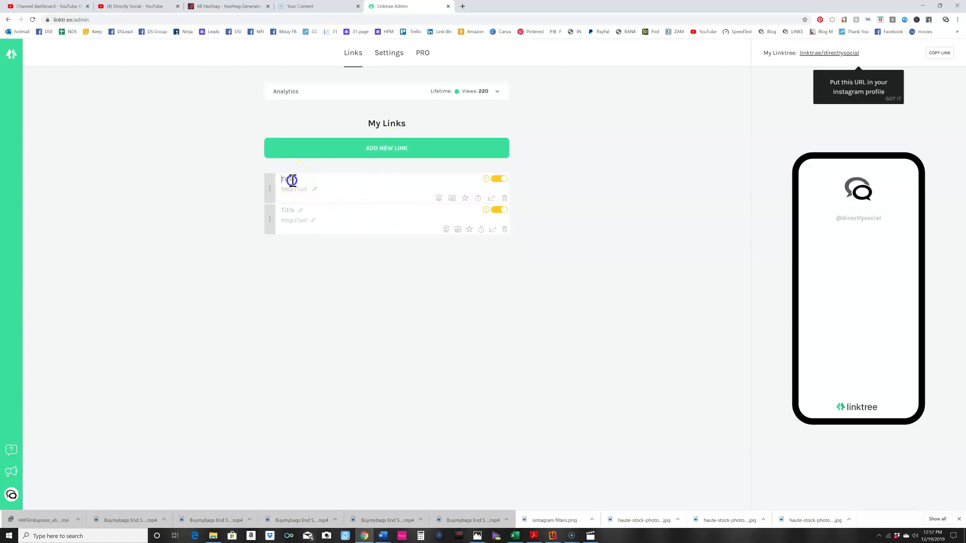
text(Bl)
key(BackSpace)
text(Newes)
text(t Bl)
text(og P)
text(ost)
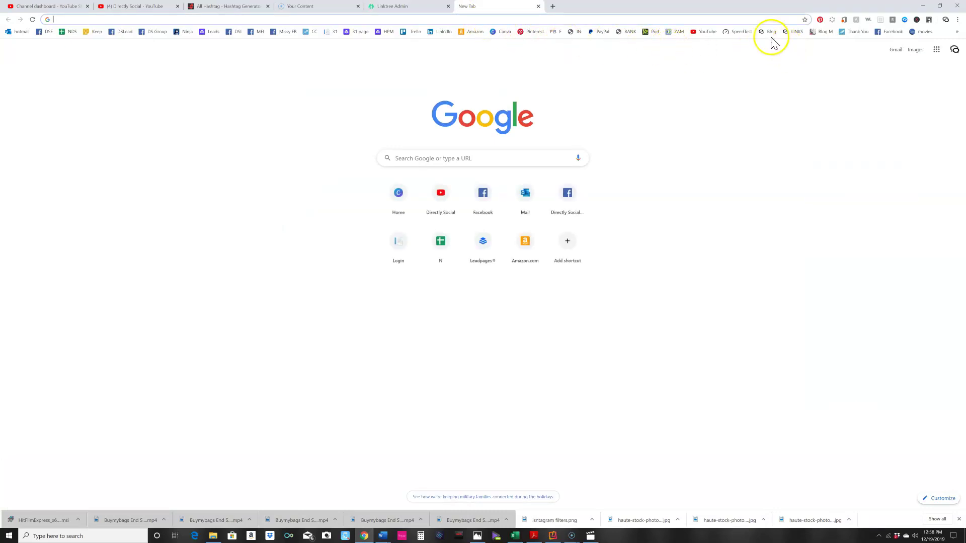
click(769, 32)
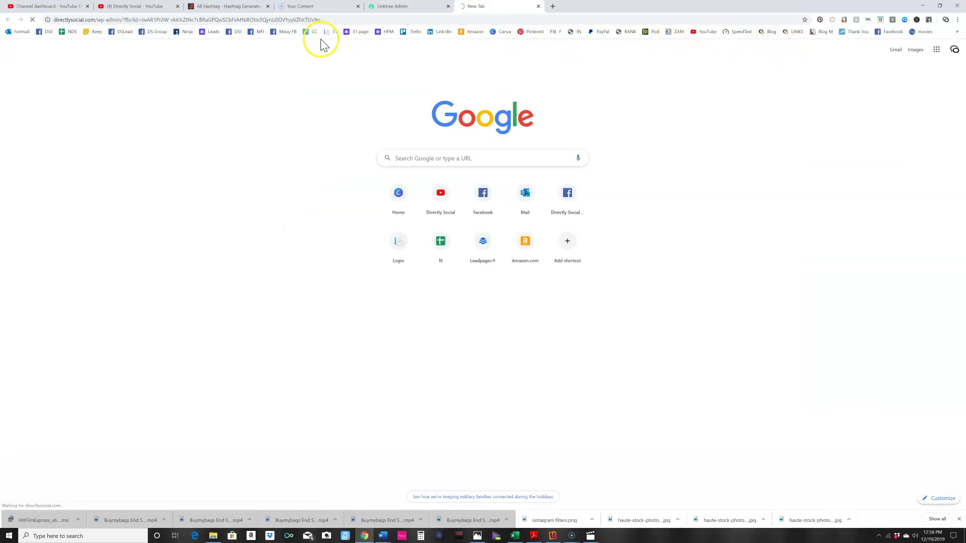
click(393, 7)
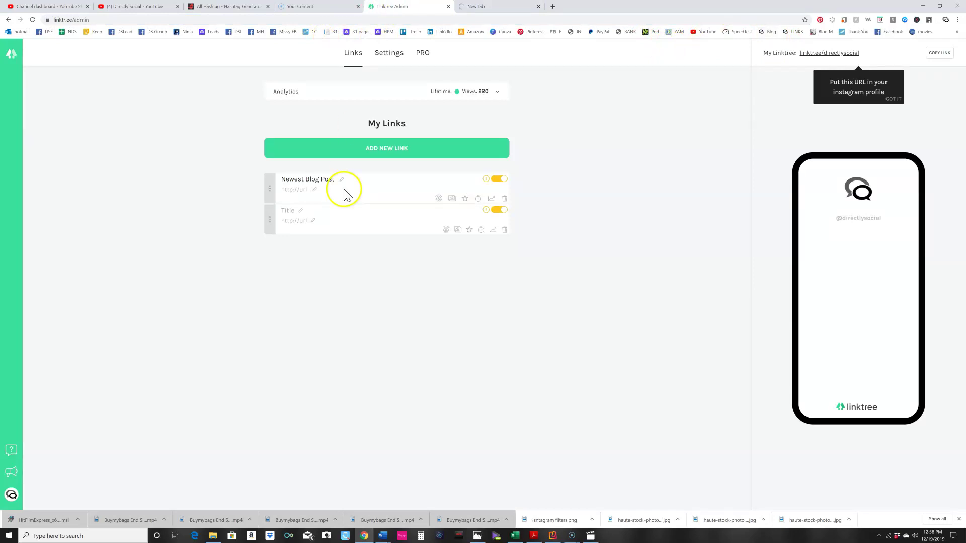
click(307, 189)
text(http://)
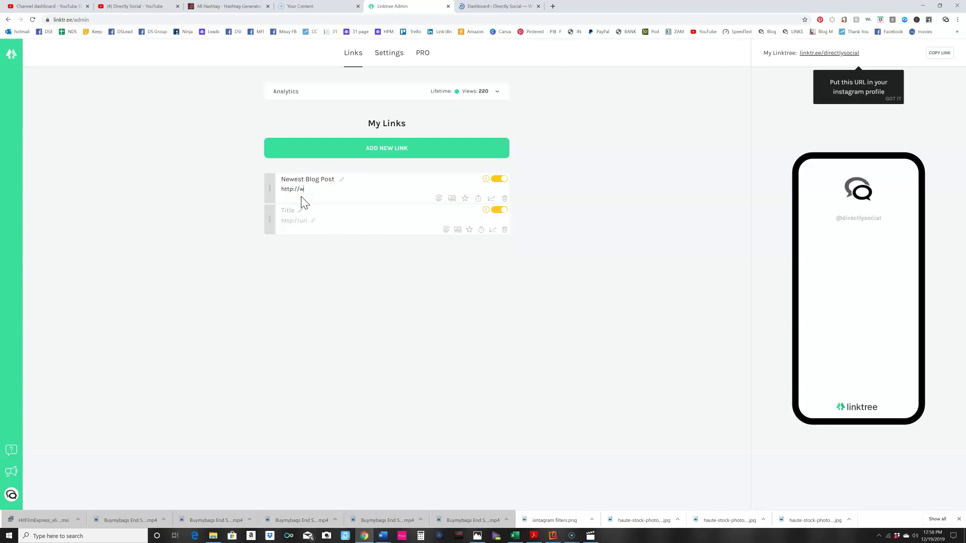
text(www.directlysocial.com)
key(Return)
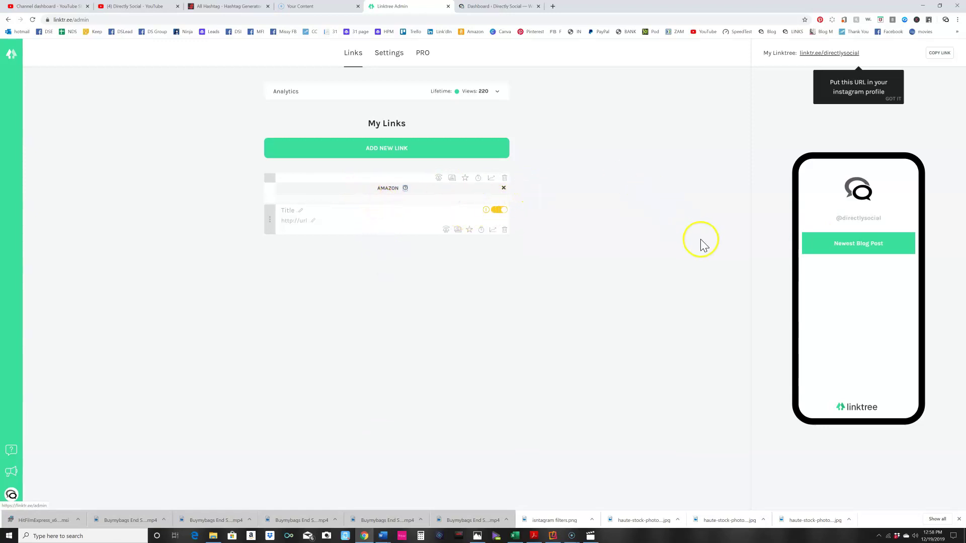
click(854, 249)
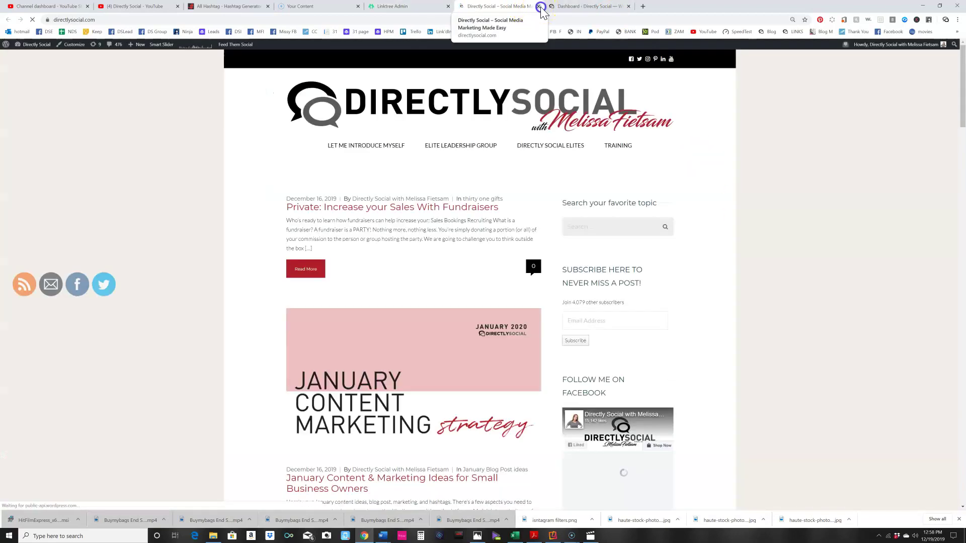
click(539, 6)
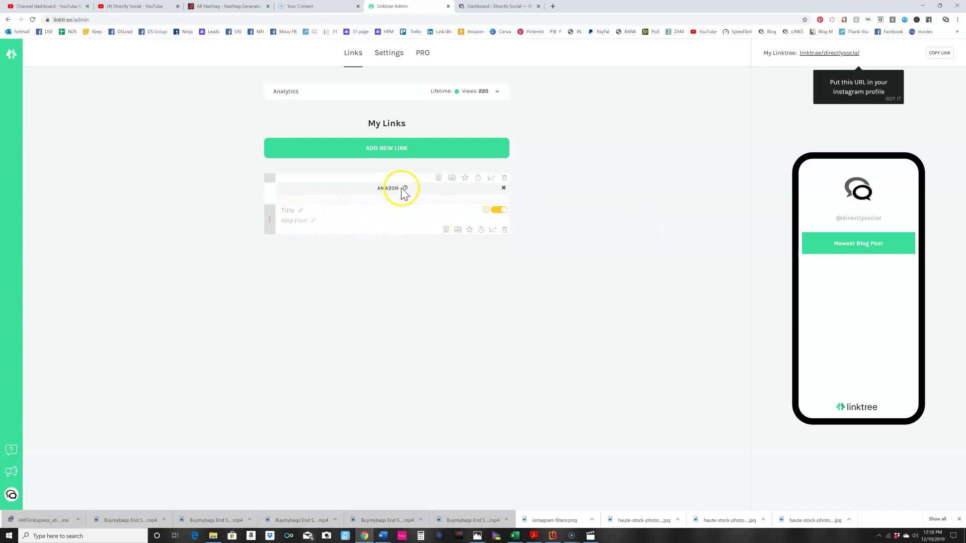
Step: Title the second link 'Facebook Business Page' and put the cursor in its URL field
click(285, 211)
text(Facebook Bus)
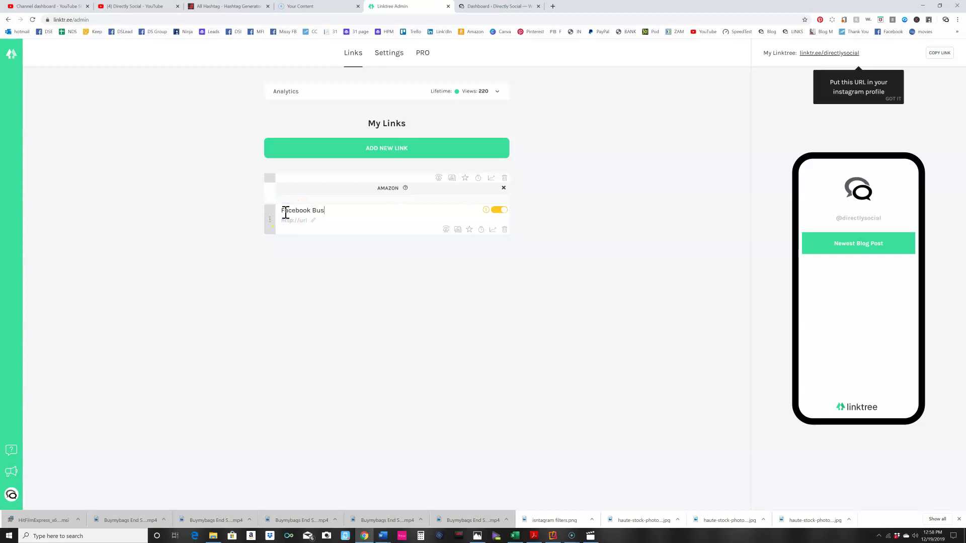
text(iness Page)
click(286, 224)
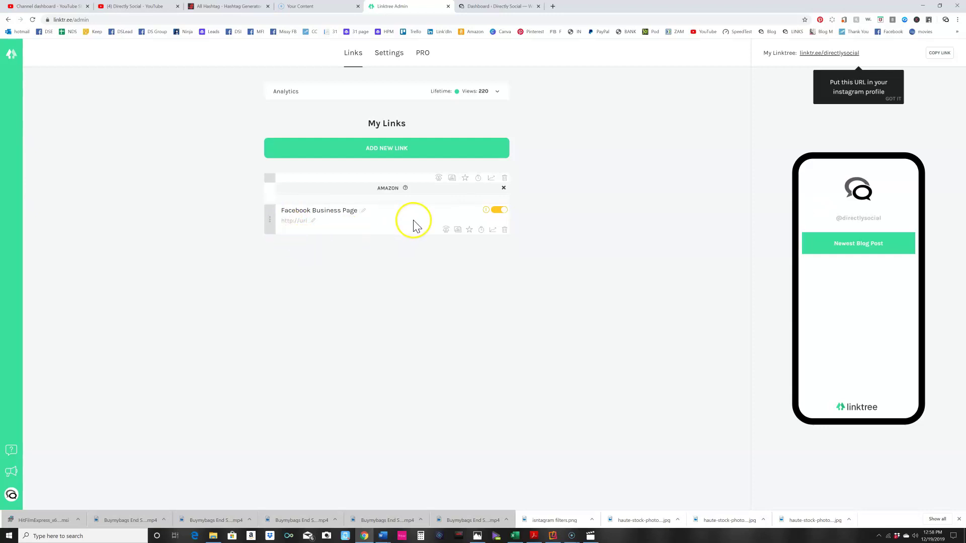
click(301, 225)
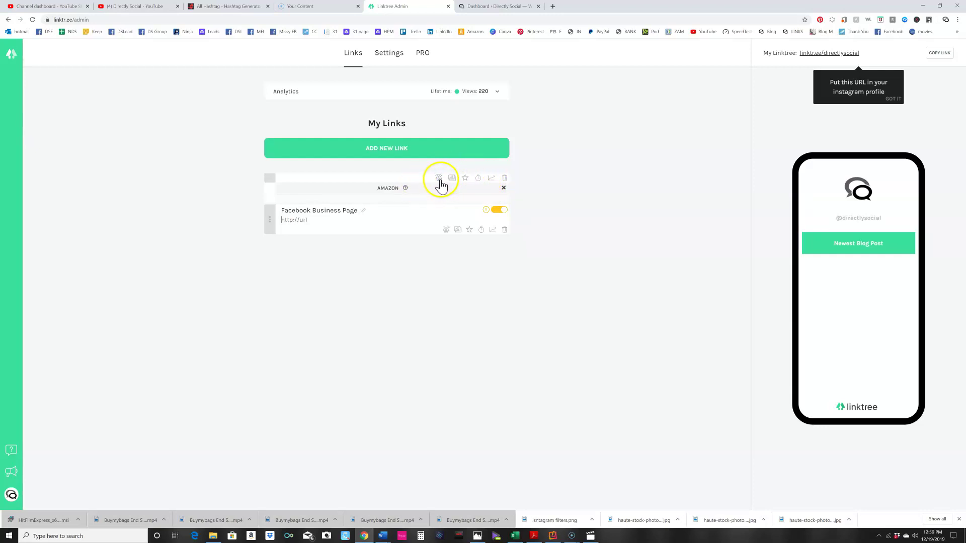
Step: Browse Newest Blog Post's Schedule, Thumbnail, Analytics and Leap Link options, then toggle it off and on
click(480, 179)
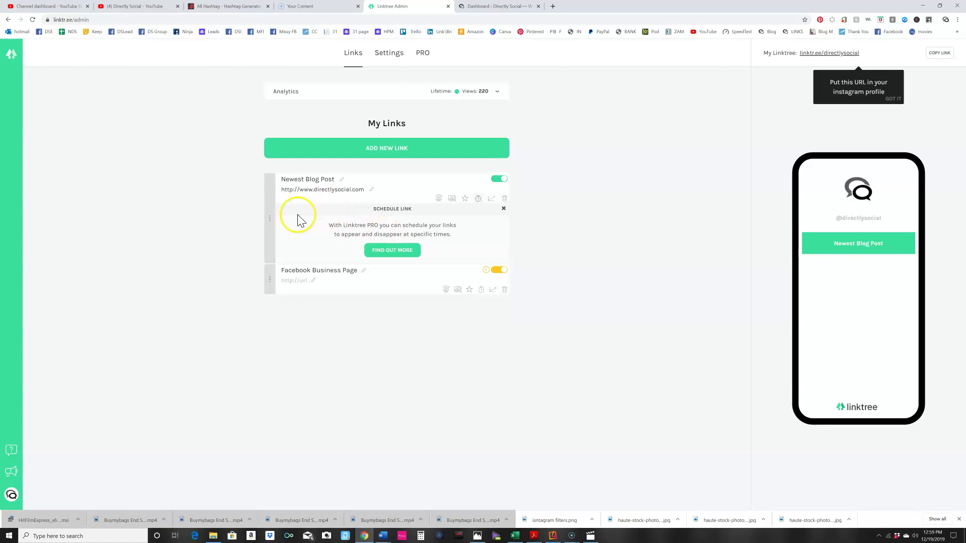
click(451, 200)
click(400, 251)
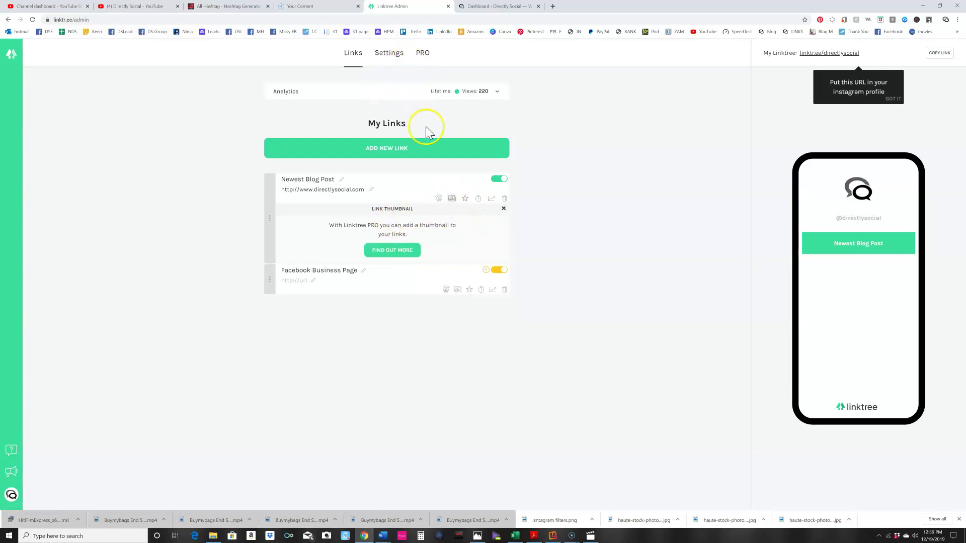
click(489, 200)
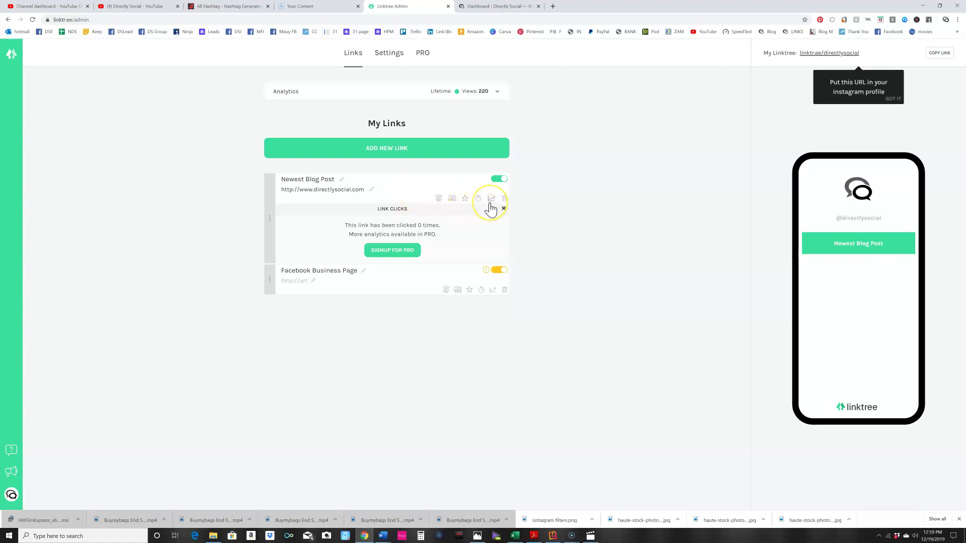
click(439, 201)
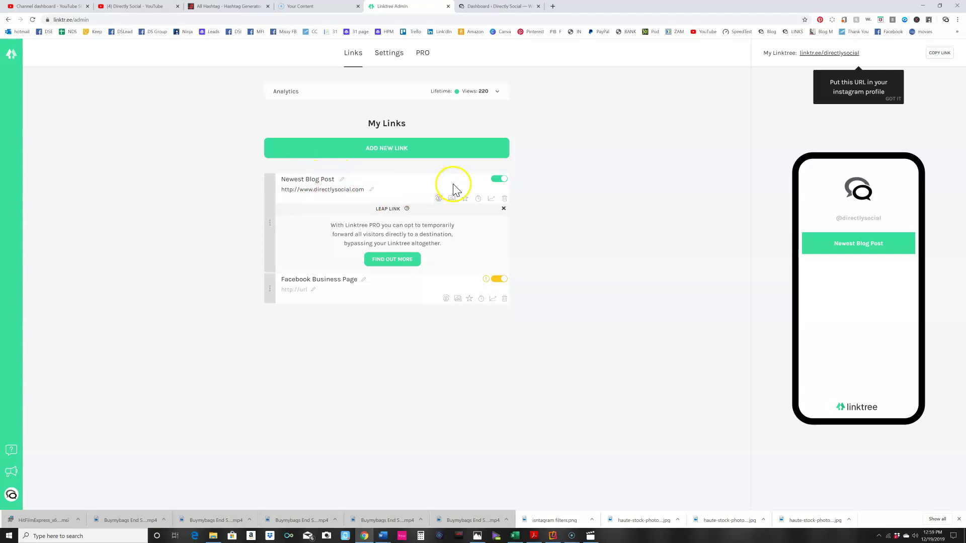
click(508, 176)
click(501, 181)
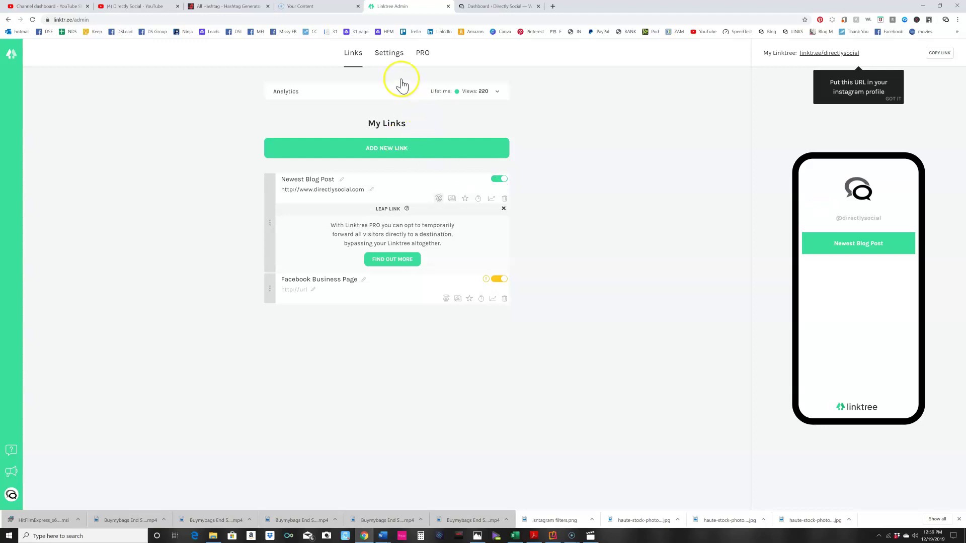
Step: Apply the dark theme with white buttons and view the PRO pricing page
click(391, 61)
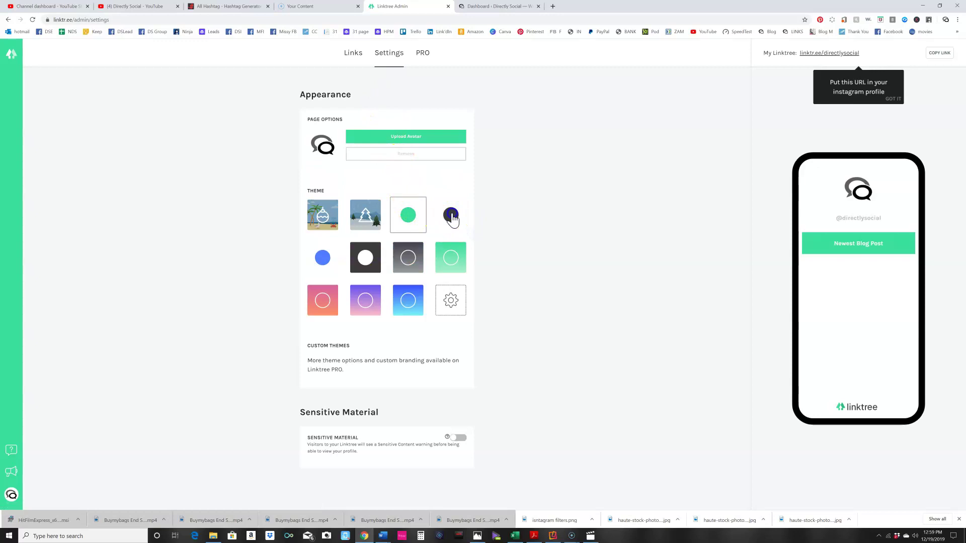
click(452, 216)
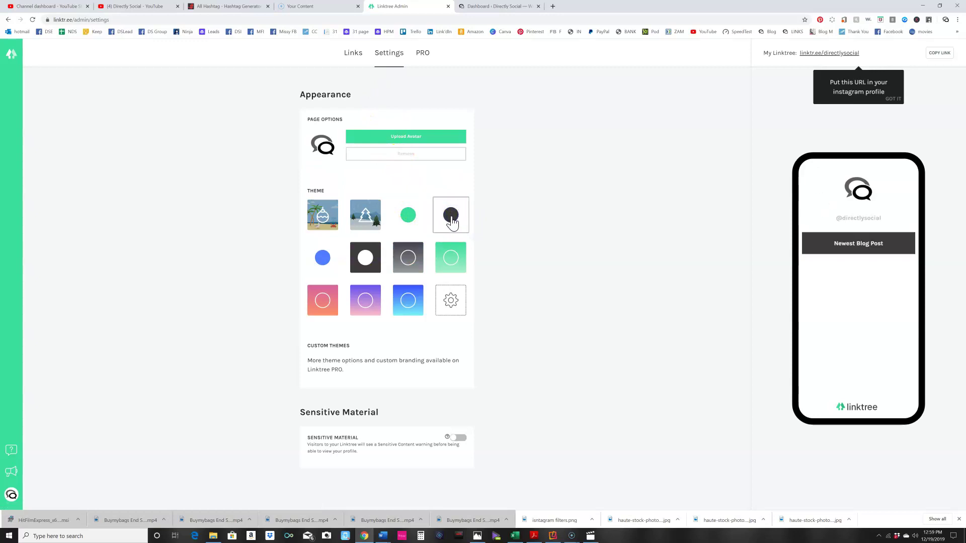
click(362, 265)
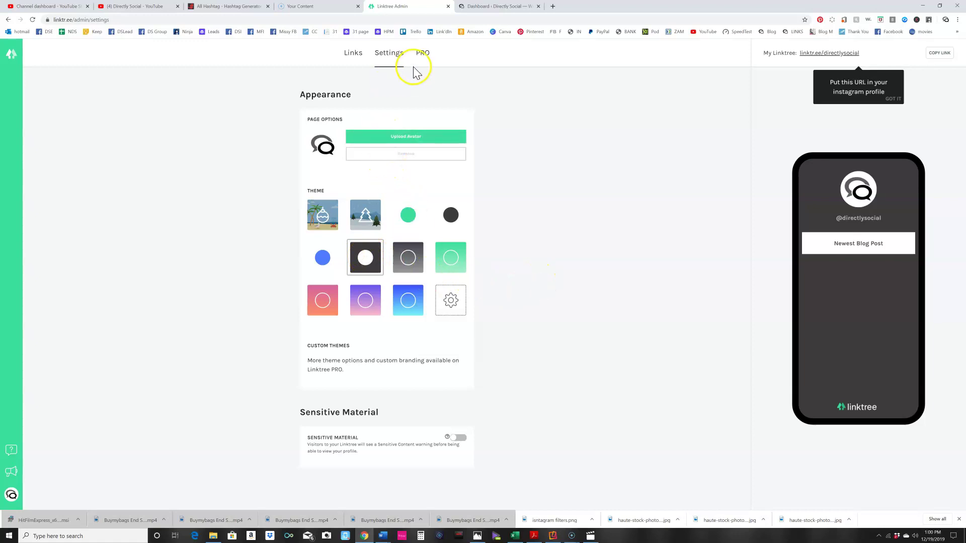
click(424, 54)
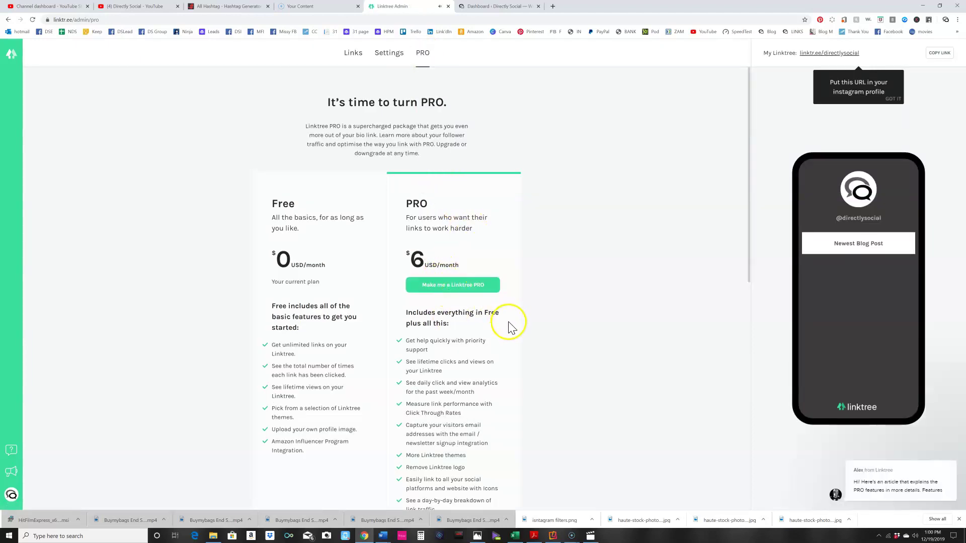
scroll(489, 337, down, 2)
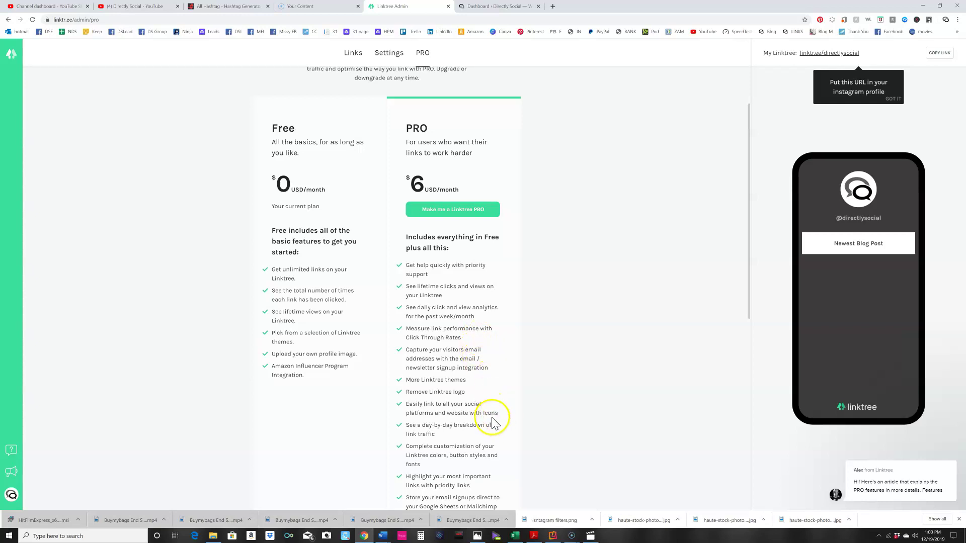
scroll(493, 424, down, 3)
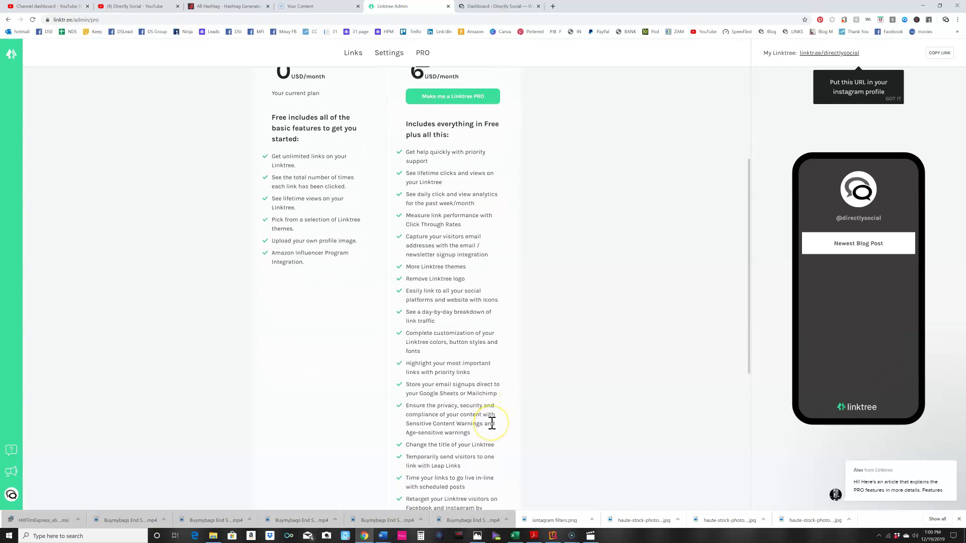
scroll(492, 423, down, 2)
scroll(491, 422, up, 2)
scroll(488, 420, up, 5)
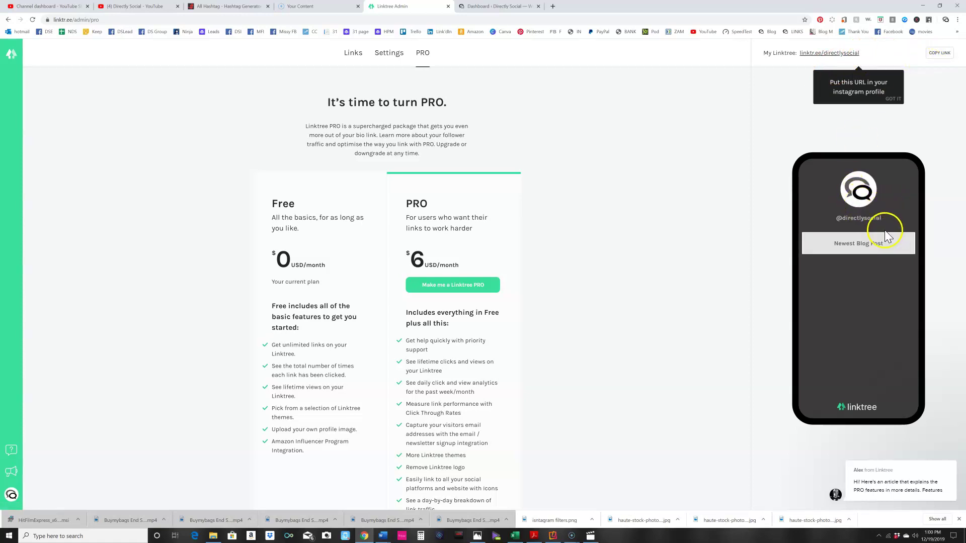
Step: Copy the public Linktree page address and return to the Links list
click(939, 58)
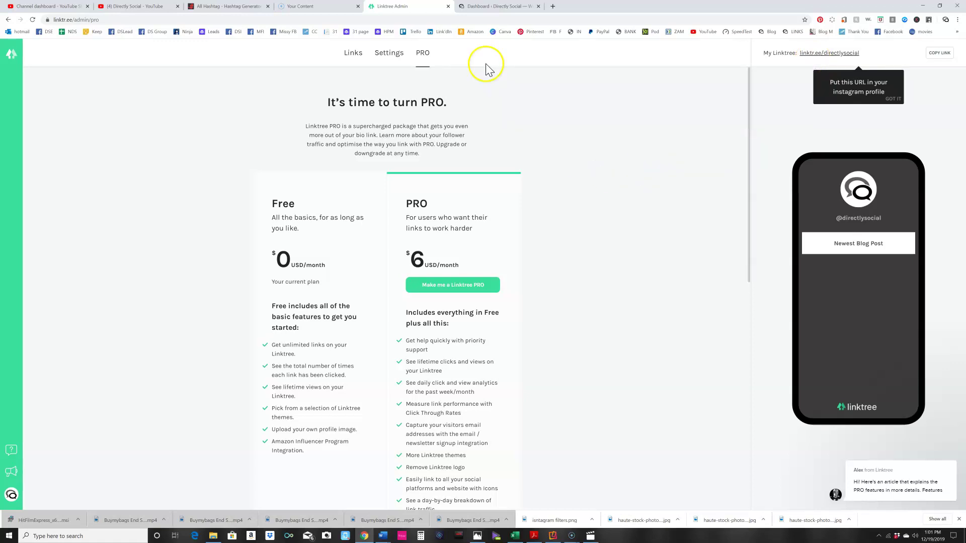
click(354, 56)
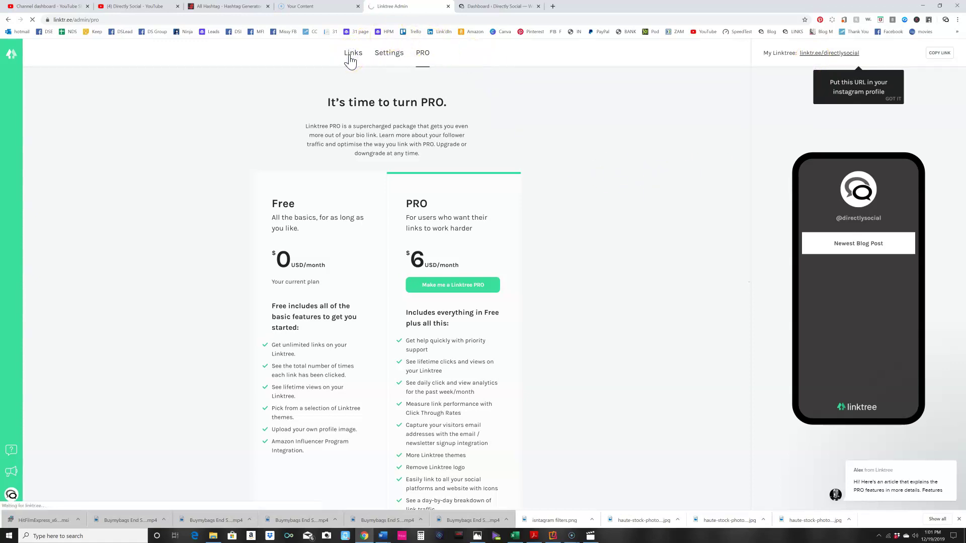